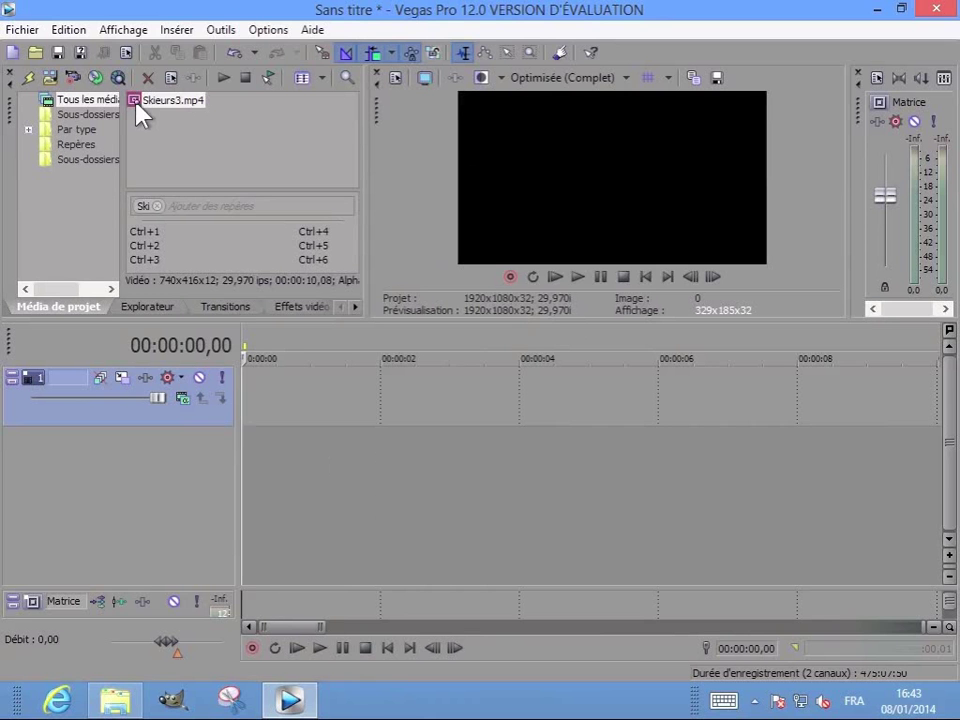
- Place Skieurs3.mp4 at the start of the video track without matching the project video settings to it
drag(141, 108, 251, 391)
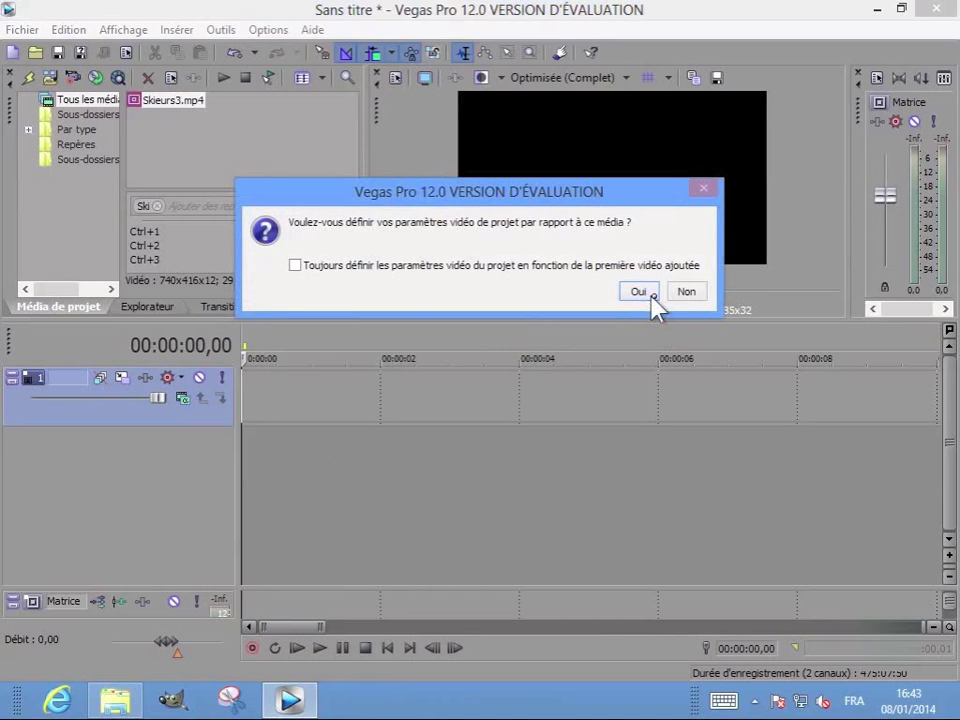
click(684, 293)
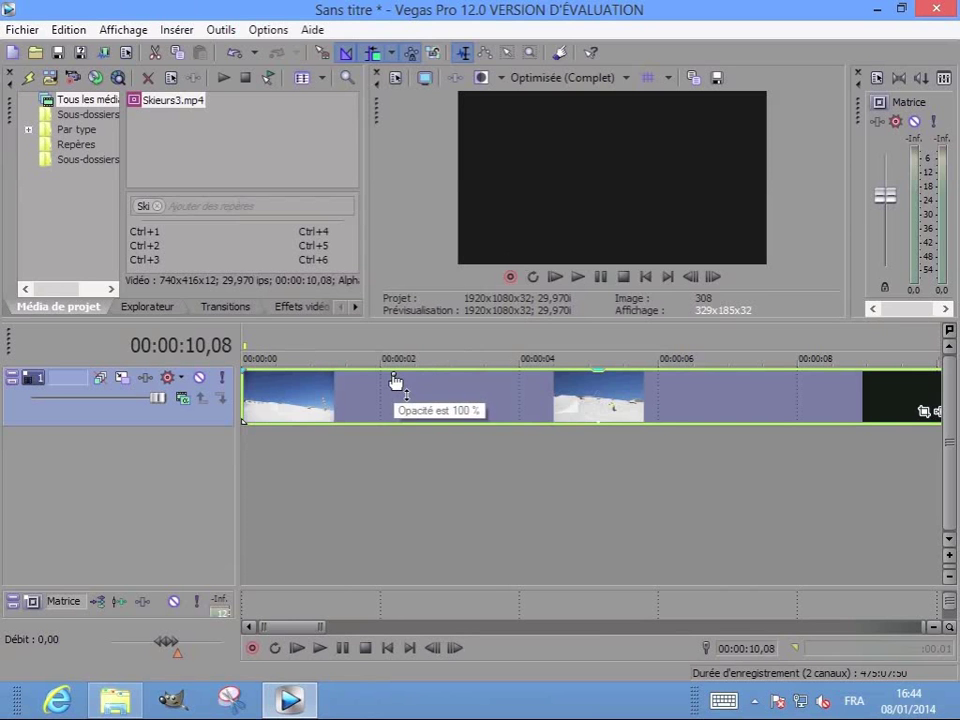
- Play the clip from its beginning, replay its last moments from 00:00:09,24, and return the playhead to the start
click(264, 346)
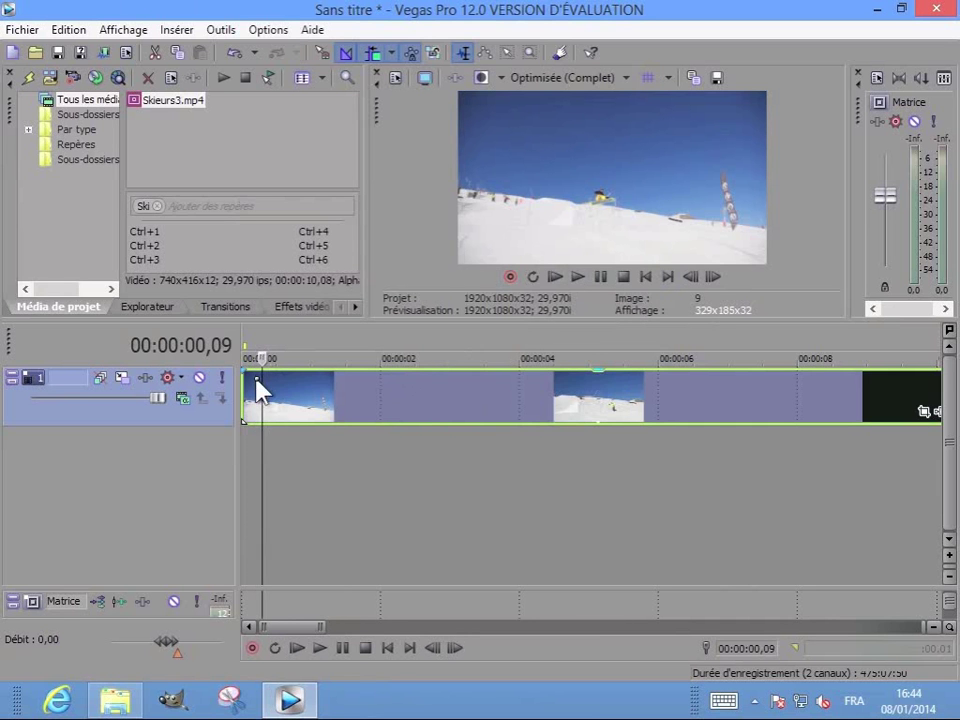
click(648, 282)
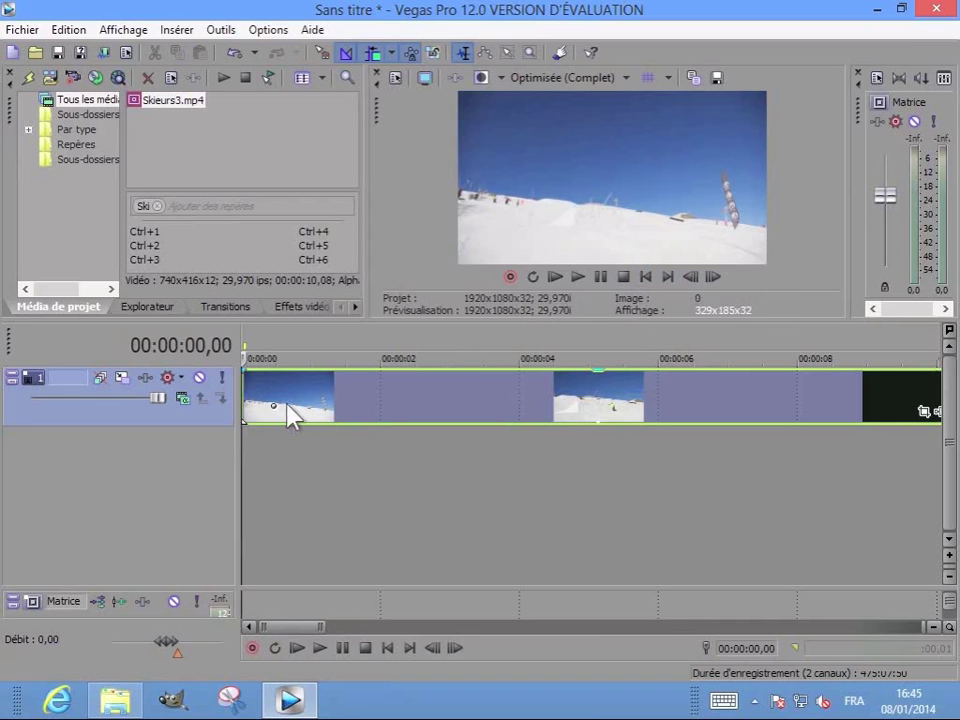
click(578, 284)
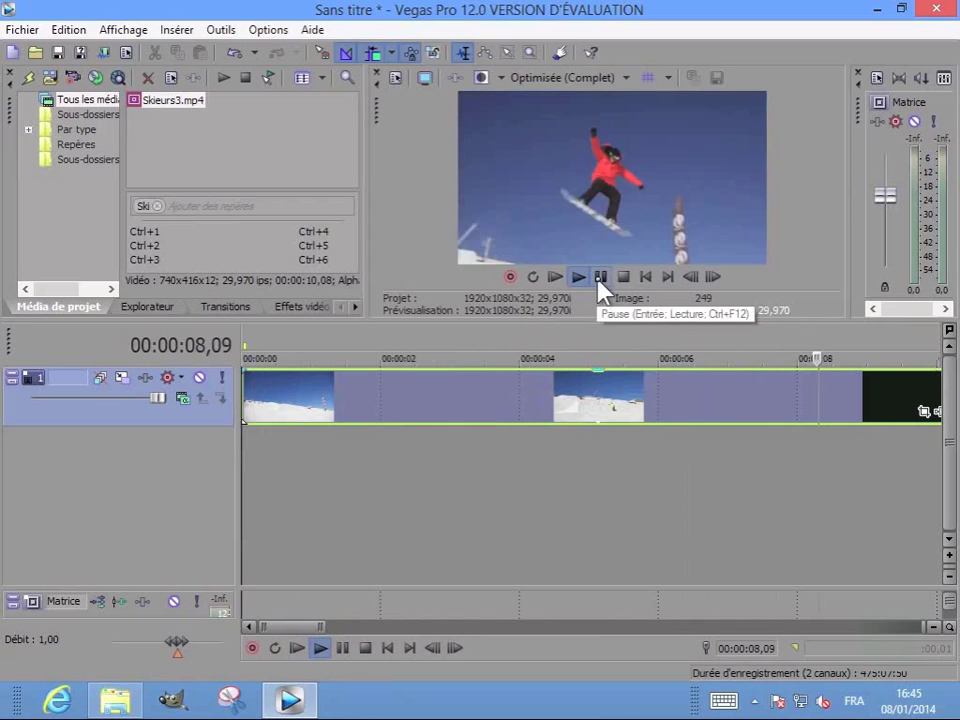
click(600, 279)
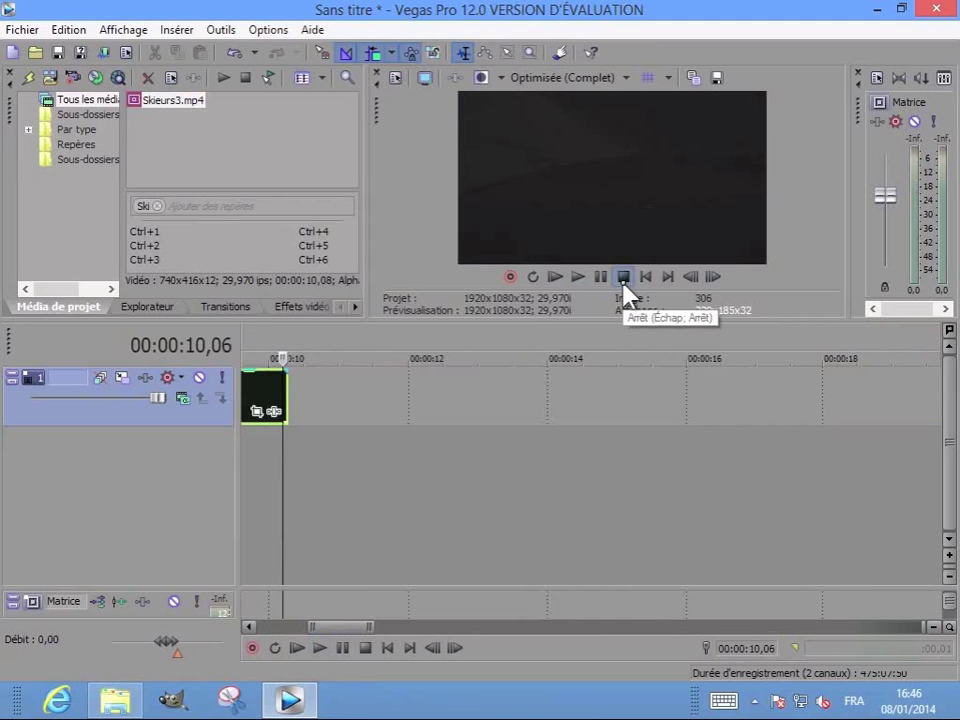
click(256, 352)
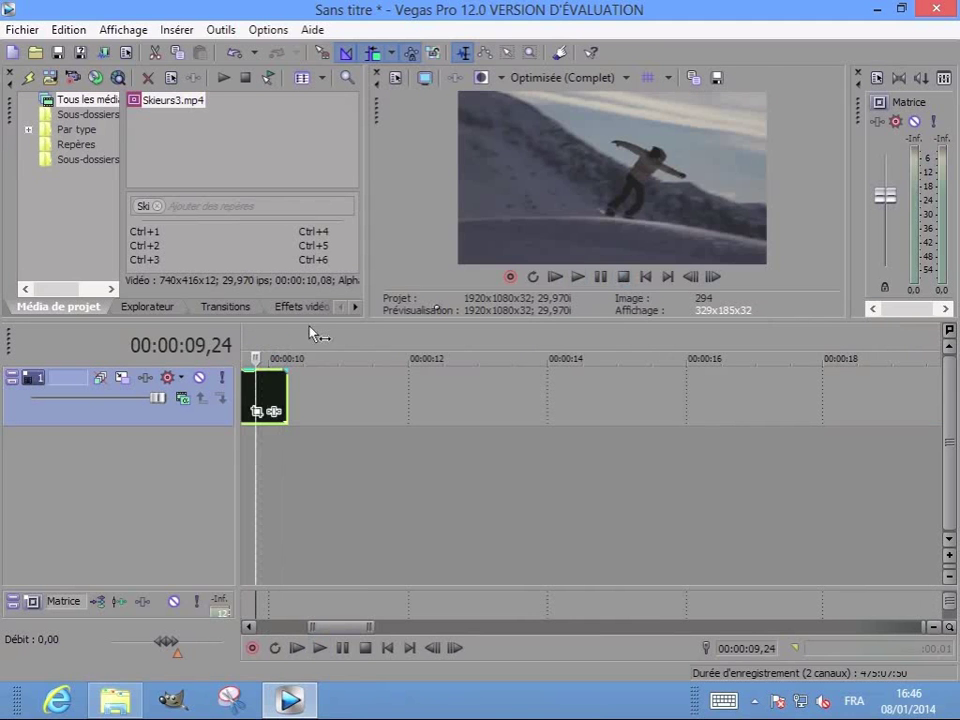
click(578, 279)
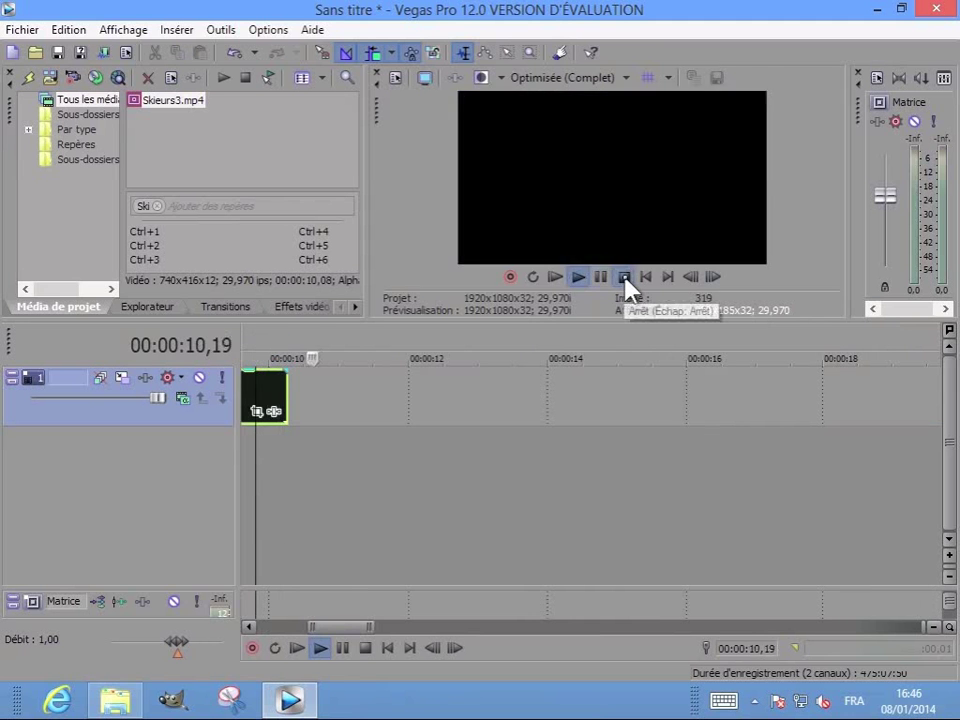
click(624, 279)
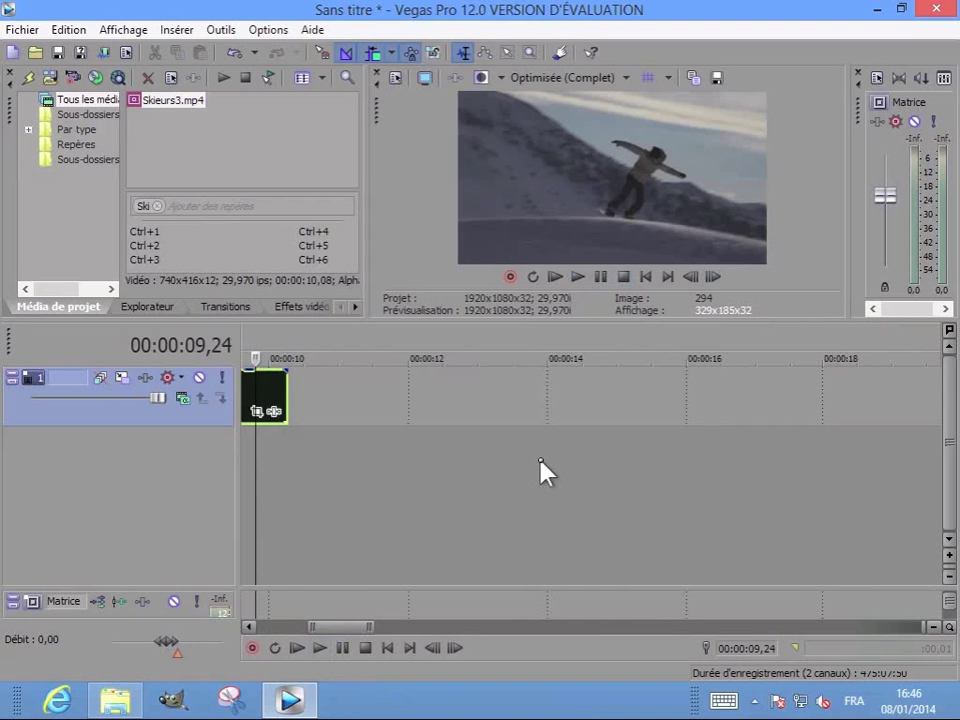
click(647, 280)
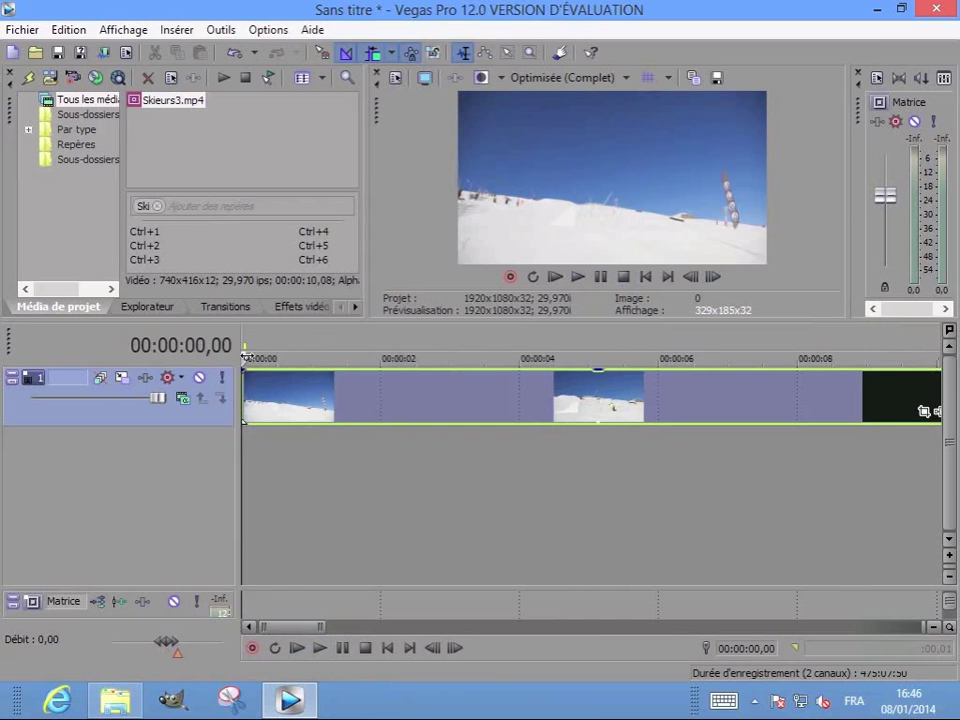
- Move the playhead to 00:00:00,13 and step frame by frame backward and forward through the first jump, up to 00:00:00,21
key(space)
mouse_move(266, 358)
mouse_down()
mouse_move(292, 358)
mouse_move(272, 358)
mouse_up()
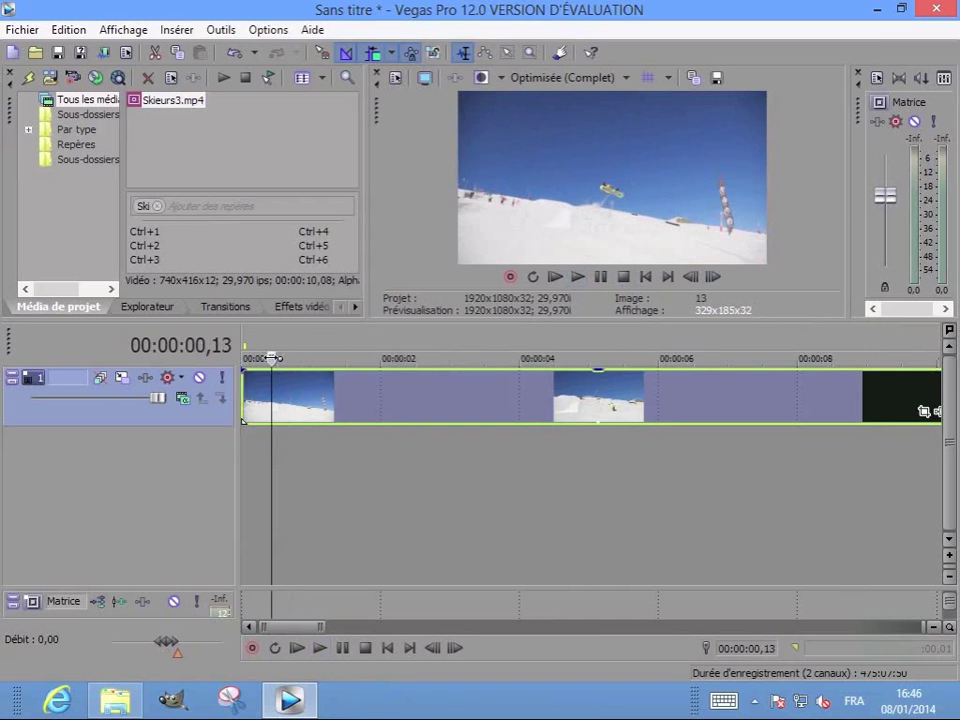
click(713, 278)
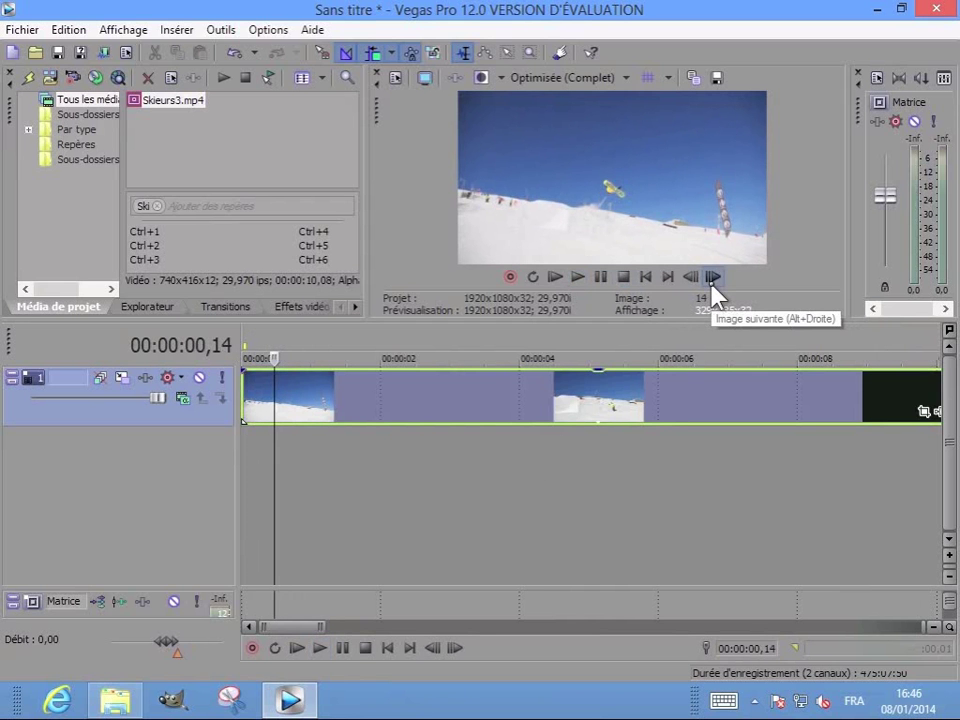
click(693, 283)
click(697, 282)
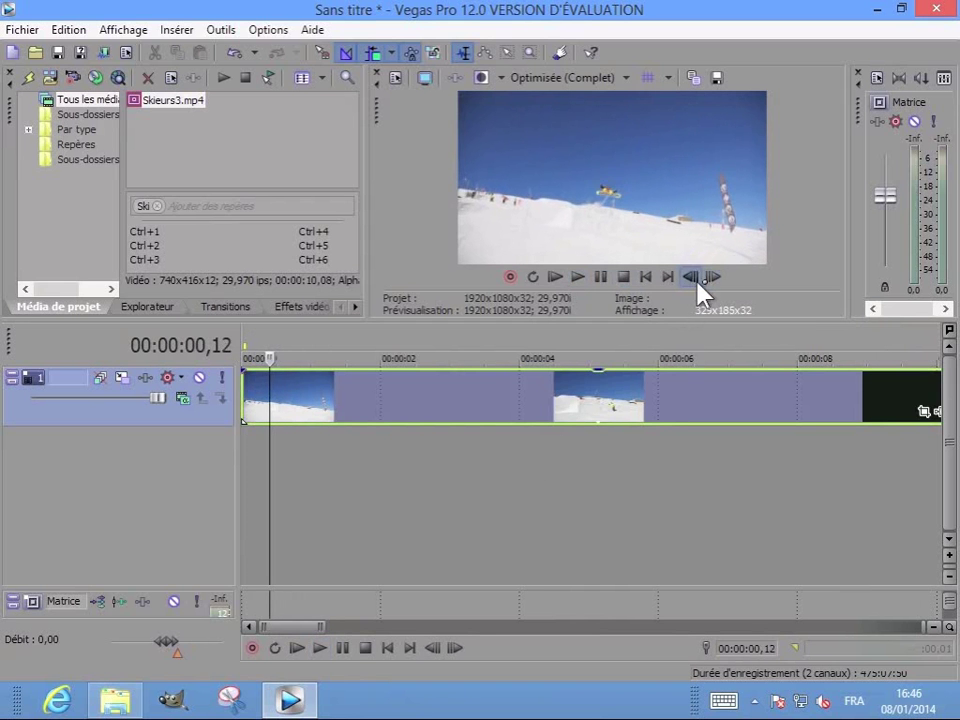
click(710, 280)
click(710, 280)
click(710, 280)
click(710, 280)
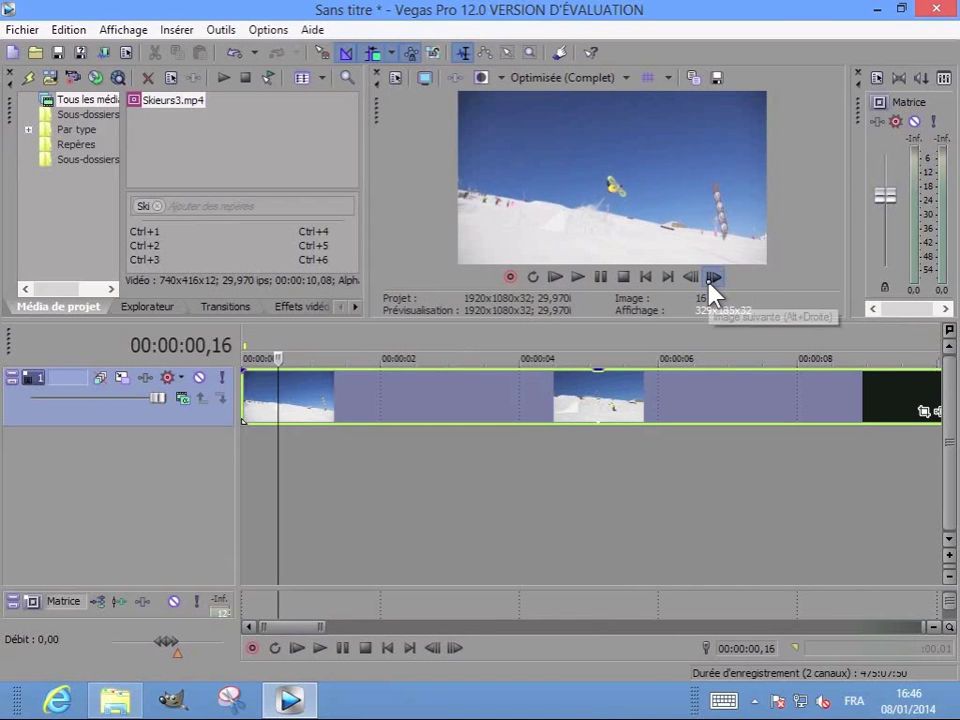
click(712, 279)
click(712, 279)
click(712, 279)
click(712, 279)
click(712, 279)
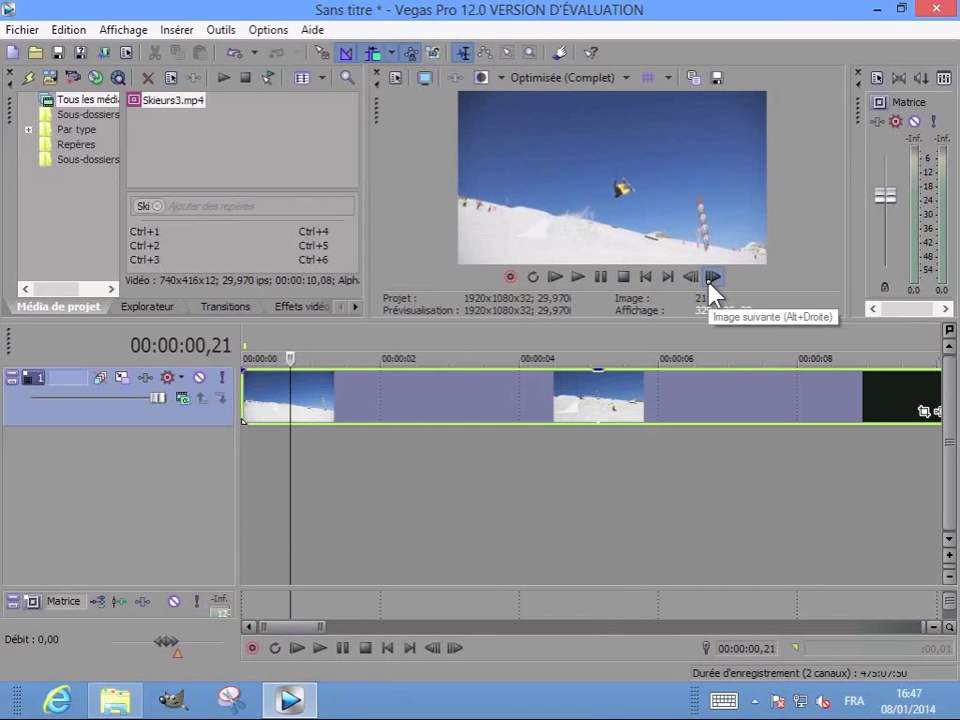
- Find the mid-air jump of the snowboarder in the yellow jacket and split the clip there, at 00:00:02,03
click(555, 278)
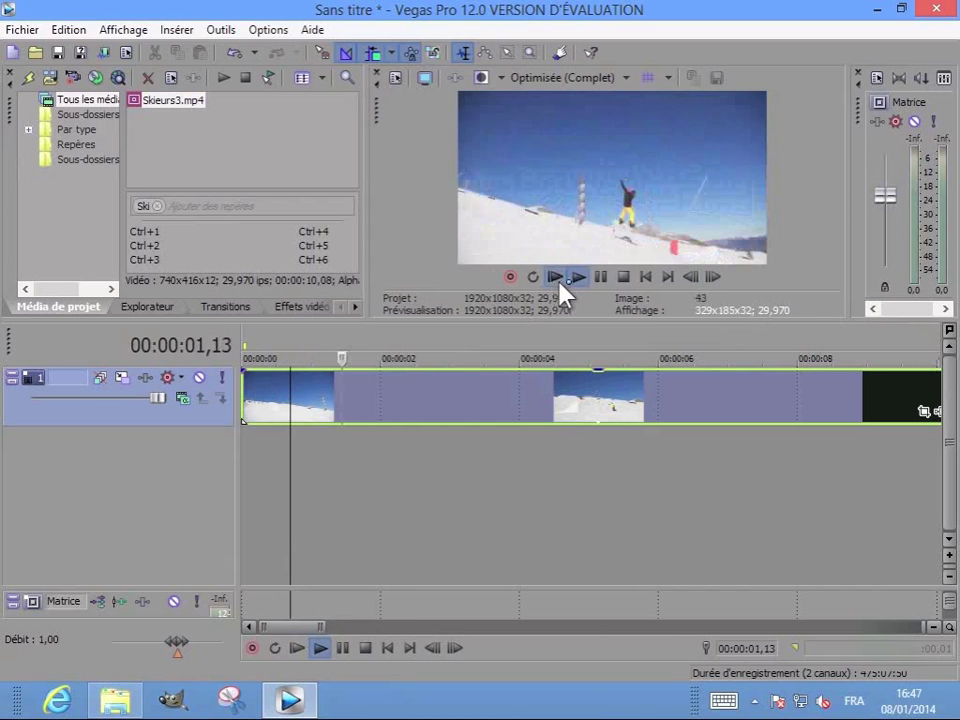
click(600, 278)
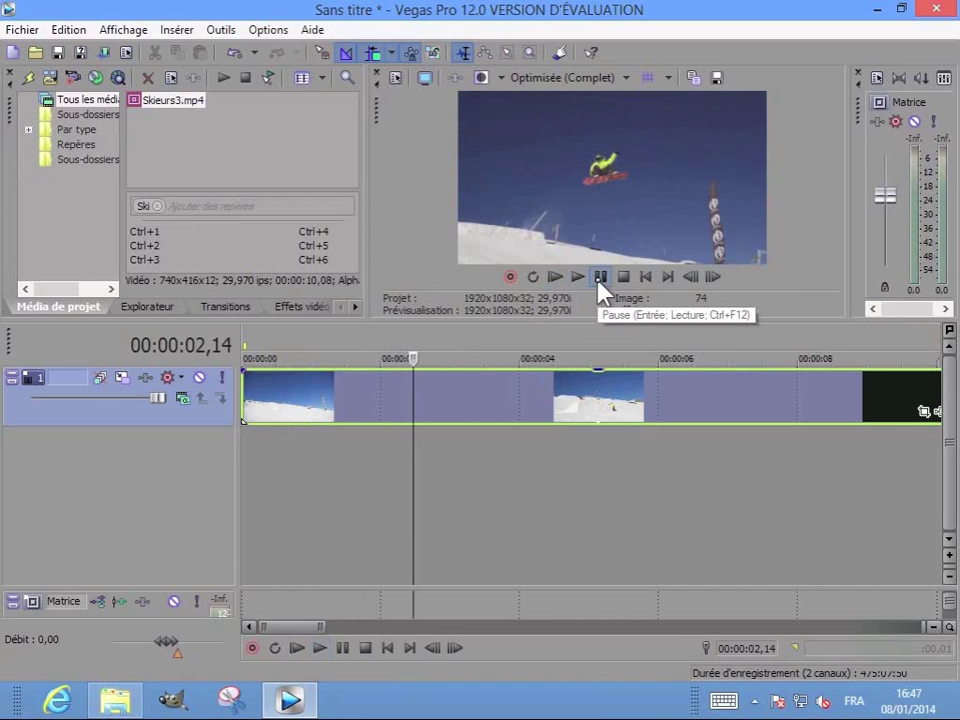
click(695, 281)
click(695, 281)
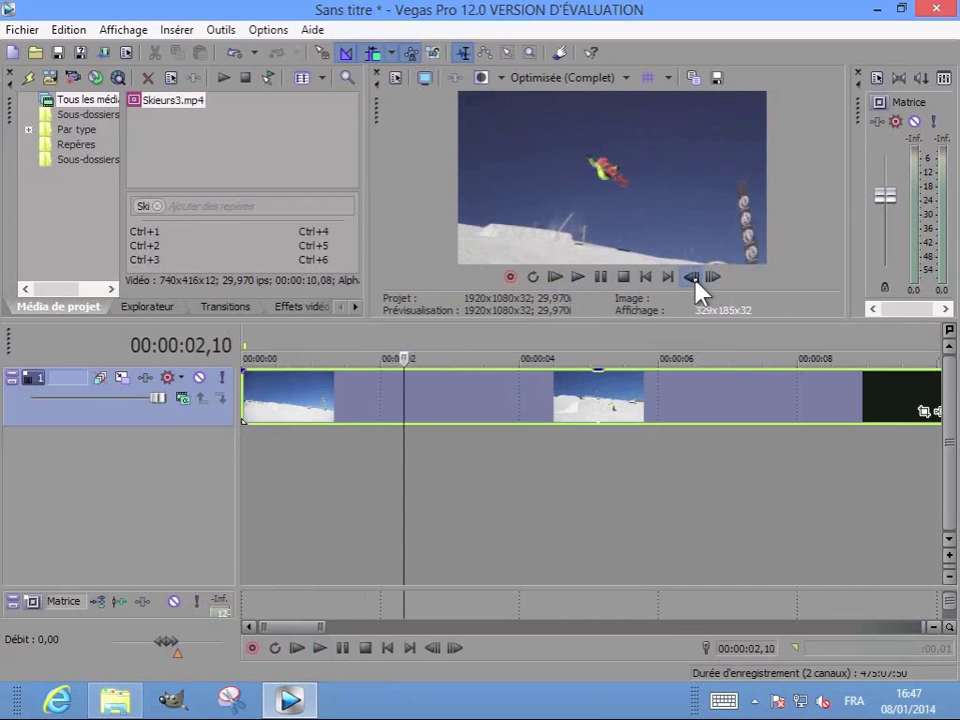
click(695, 281)
click(695, 281)
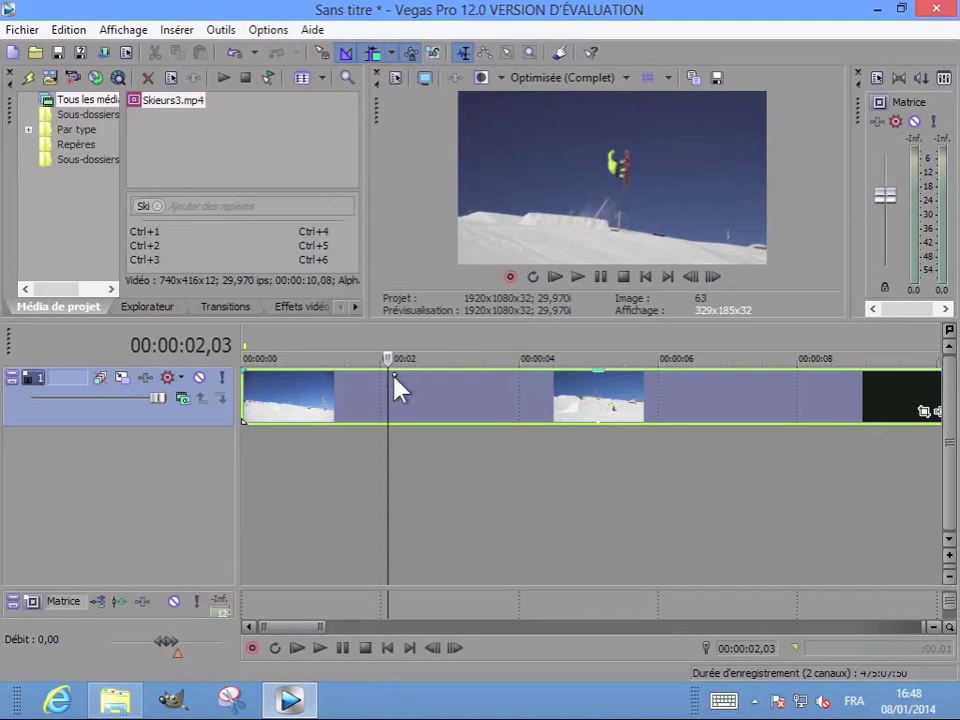
key(s)
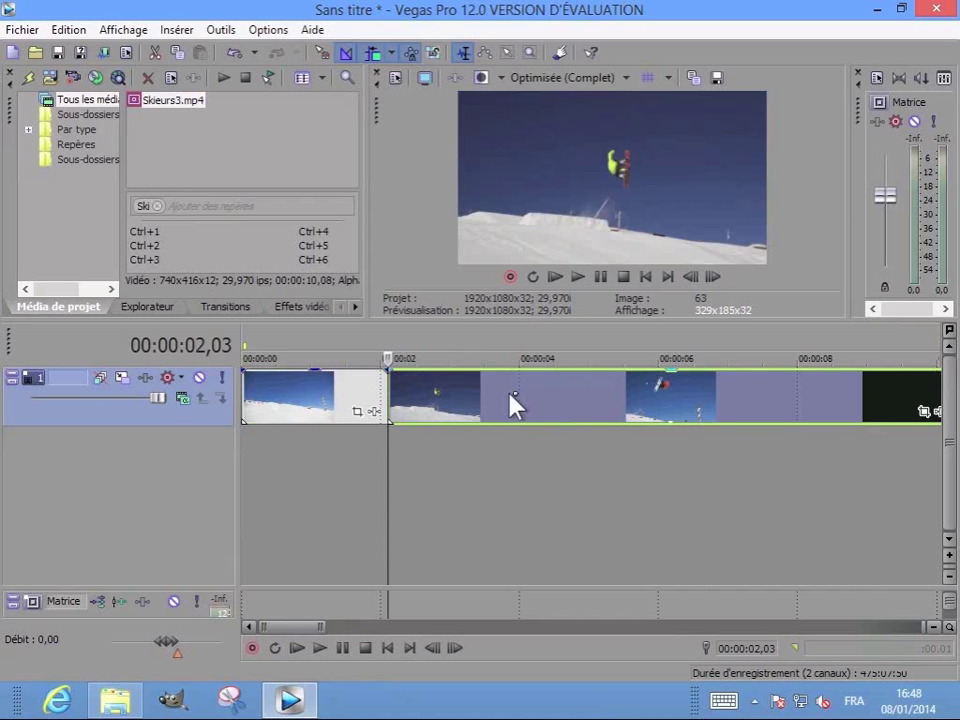
- Move the second part of the clip to start at 00:00:03,26, and play the sequence across the gap
drag(510, 403, 636, 405)
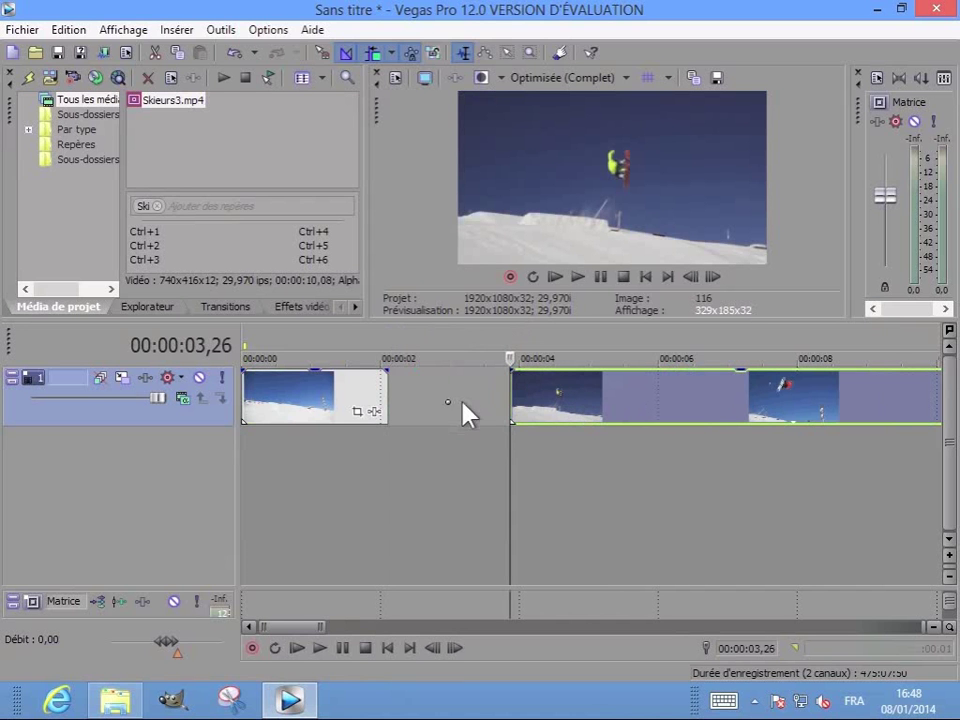
click(347, 336)
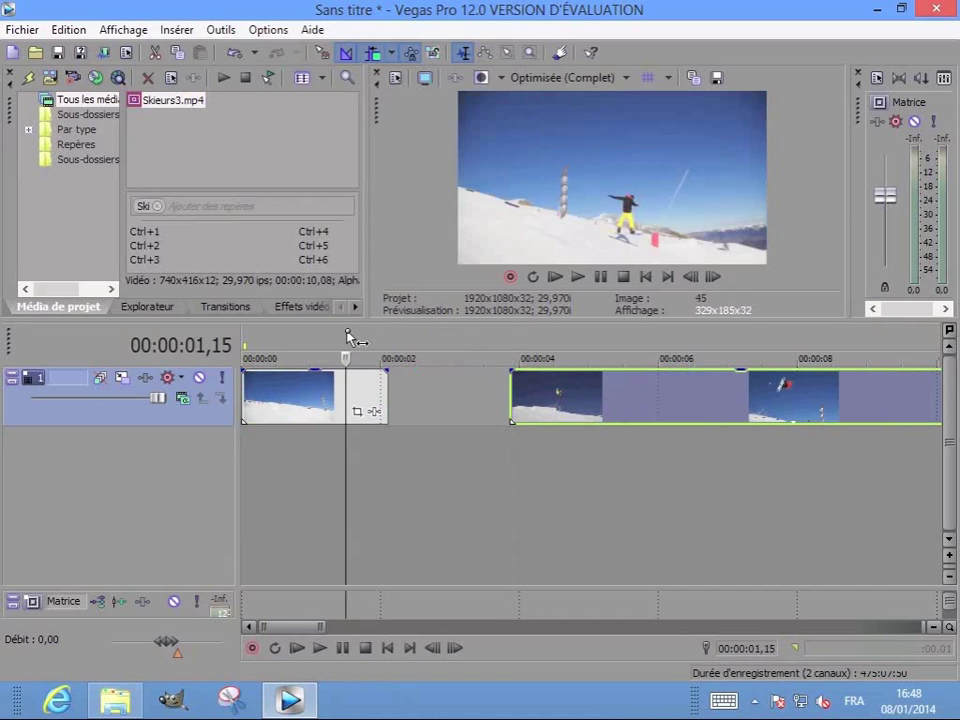
click(578, 280)
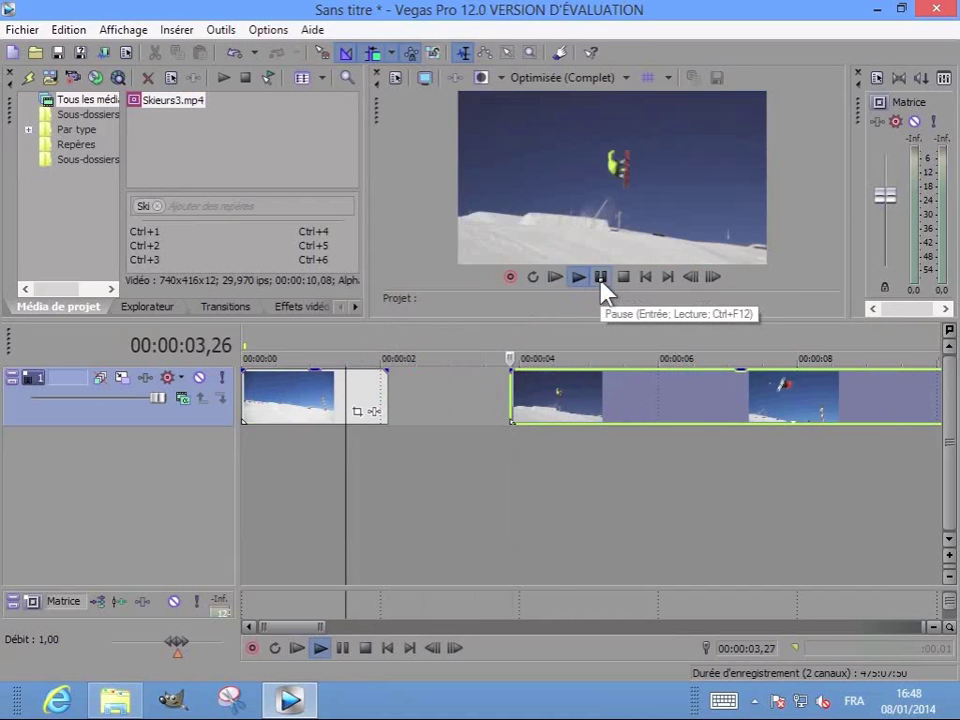
click(601, 279)
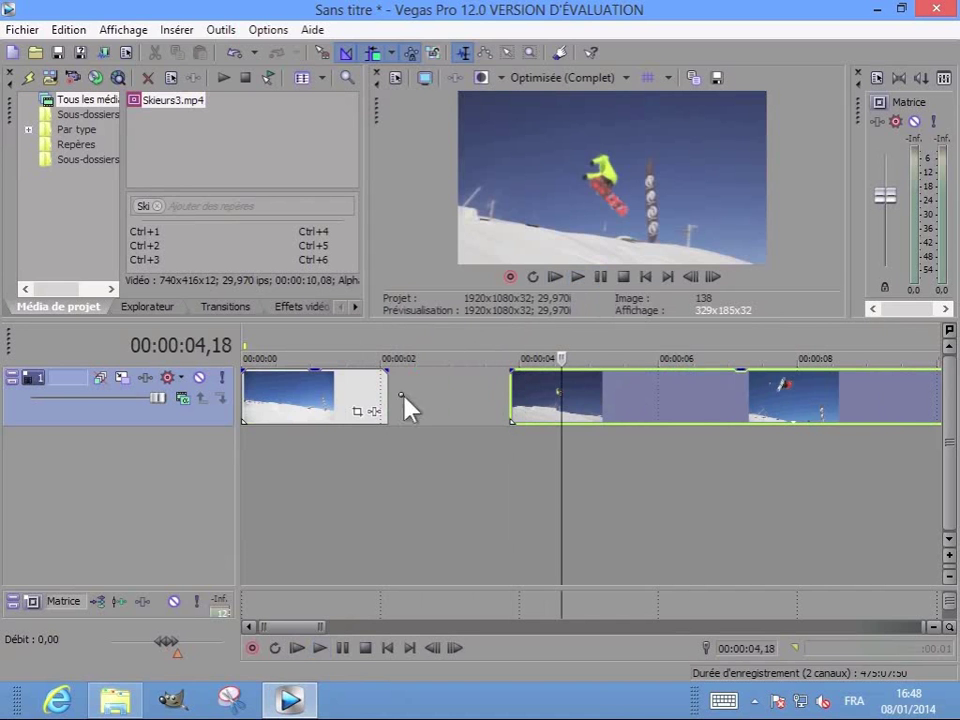
- Save a JPEG snapshot of the first part's last frame, at 00:00:02,02, to the desktop as skieur
click(384, 352)
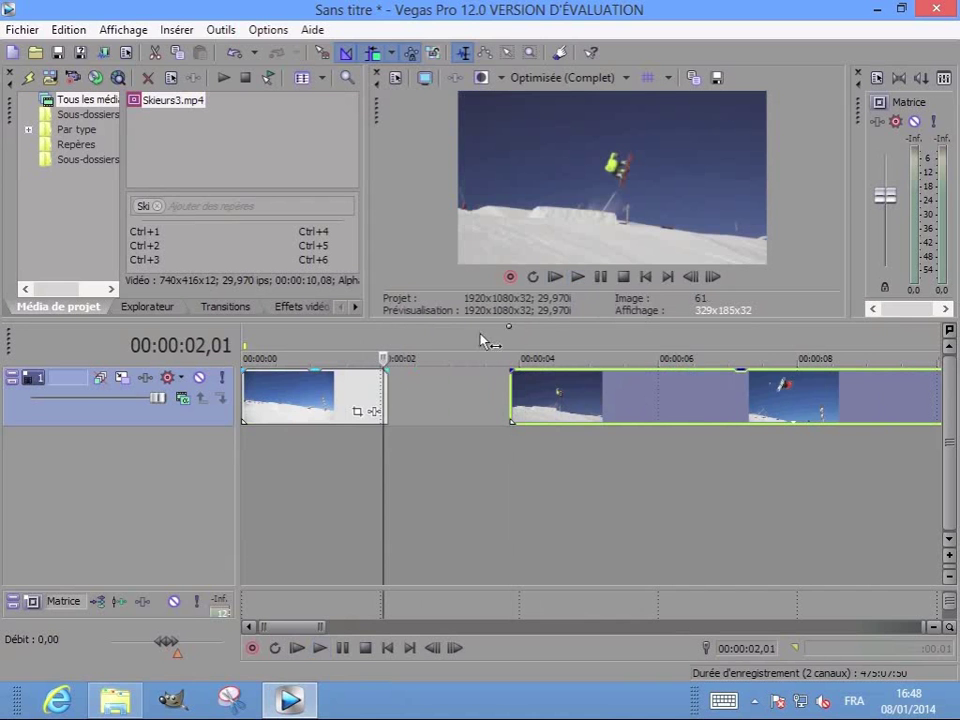
click(713, 278)
click(716, 283)
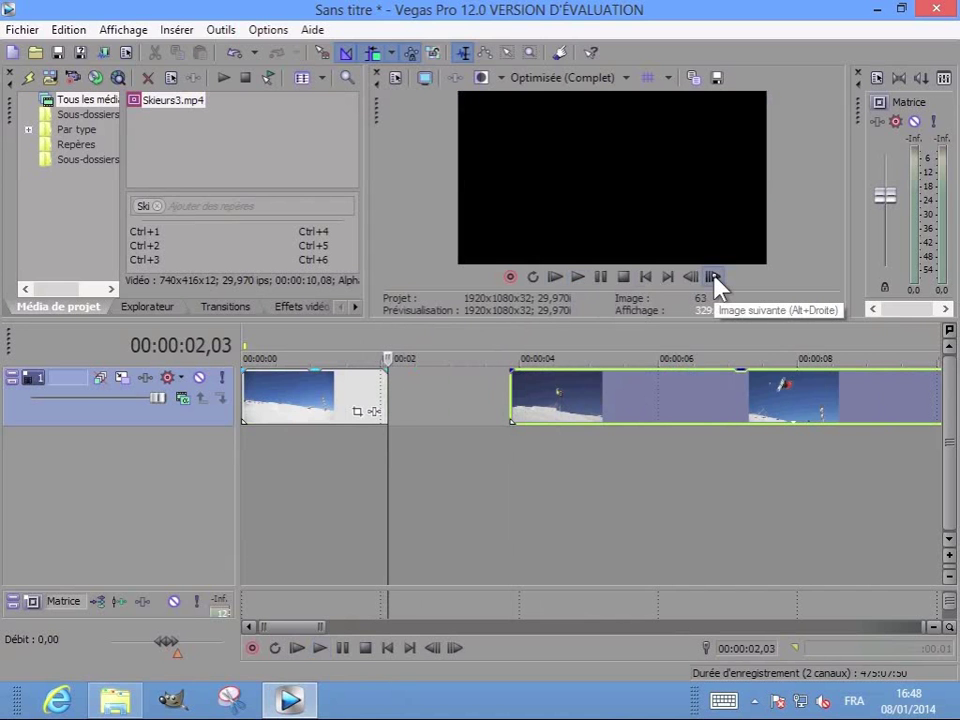
click(694, 288)
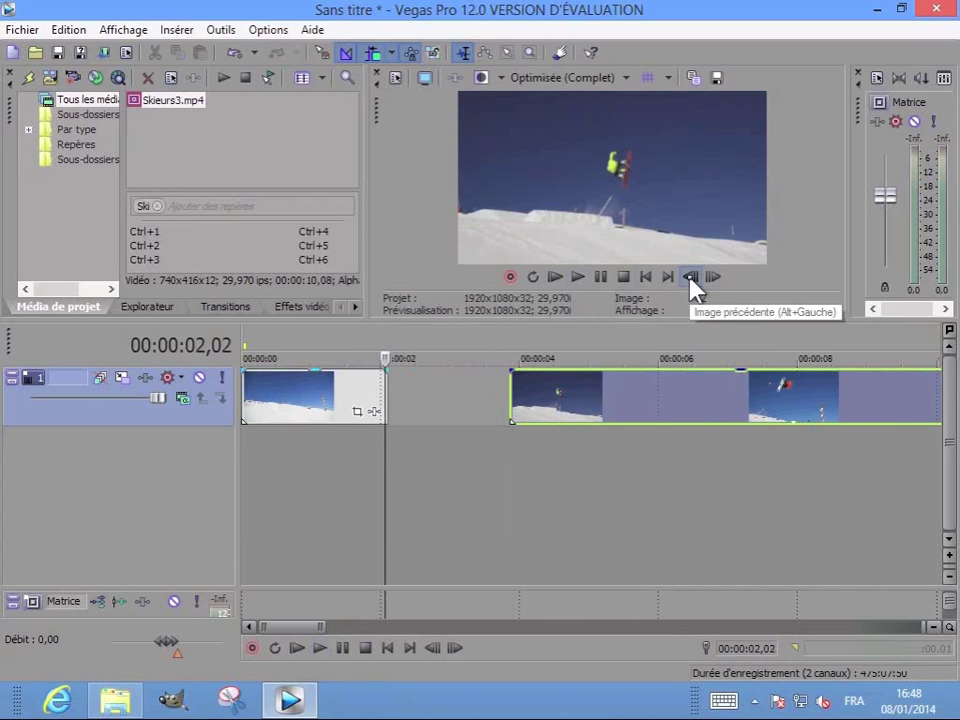
click(717, 79)
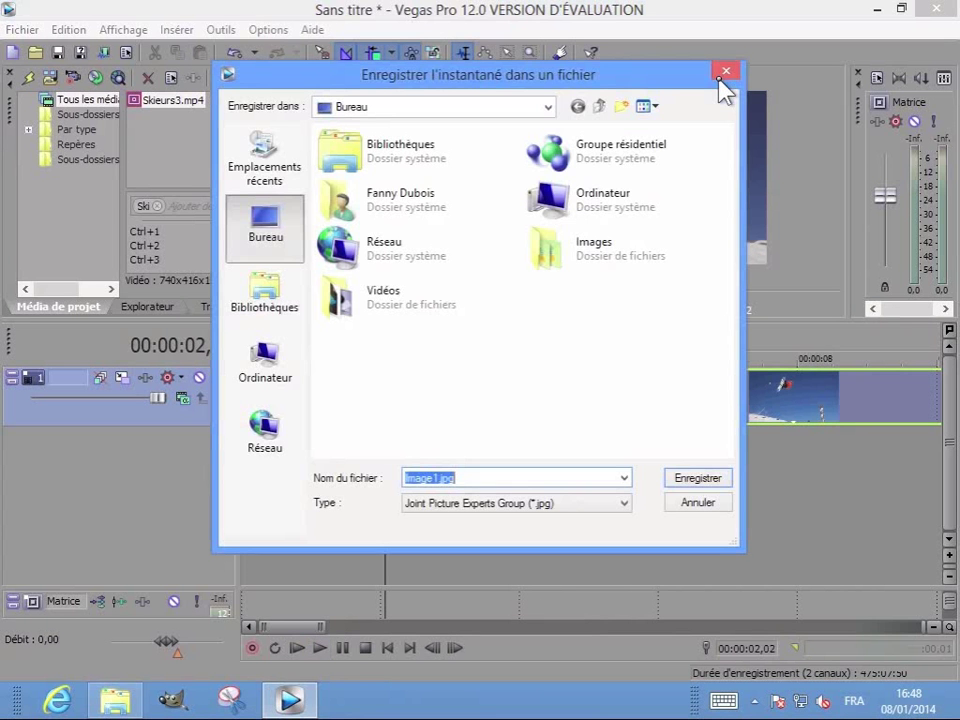
click(485, 503)
click(480, 477)
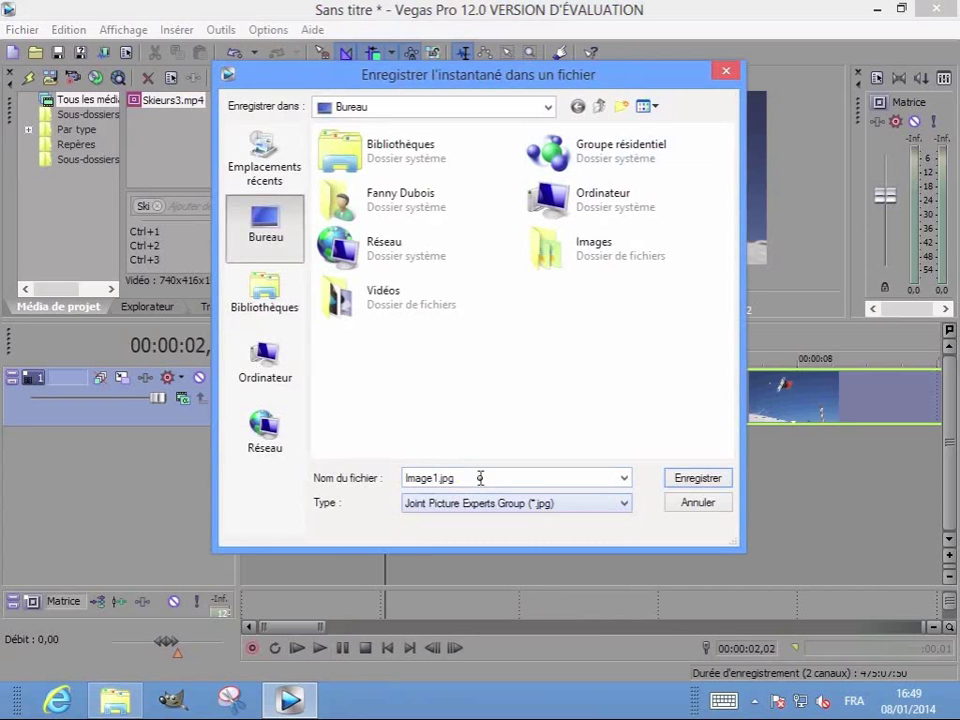
drag(480, 477, 400, 479)
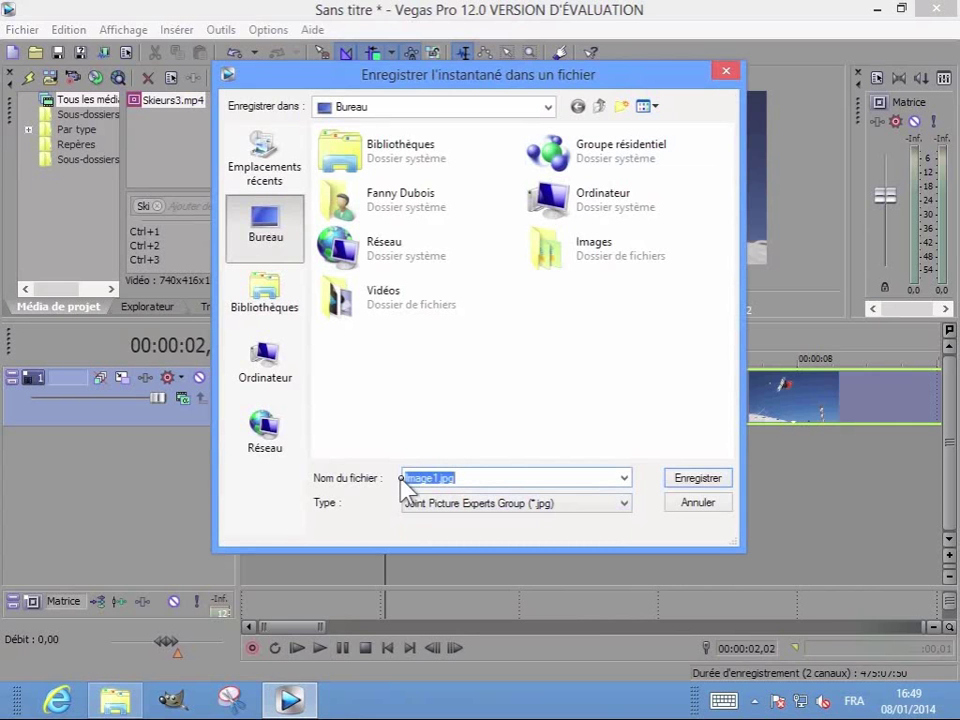
text(skieur)
click(709, 482)
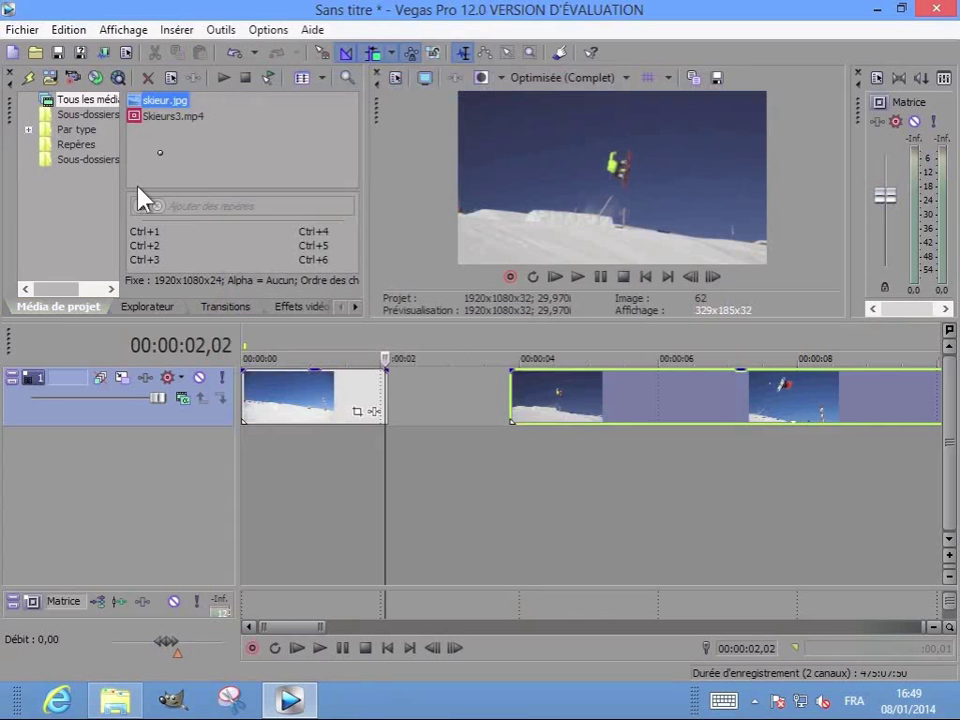
- Insert skieur.jpg right after the first part, trim it to end at 00:00:03,24, and butt the second part against it
drag(140, 112, 392, 398)
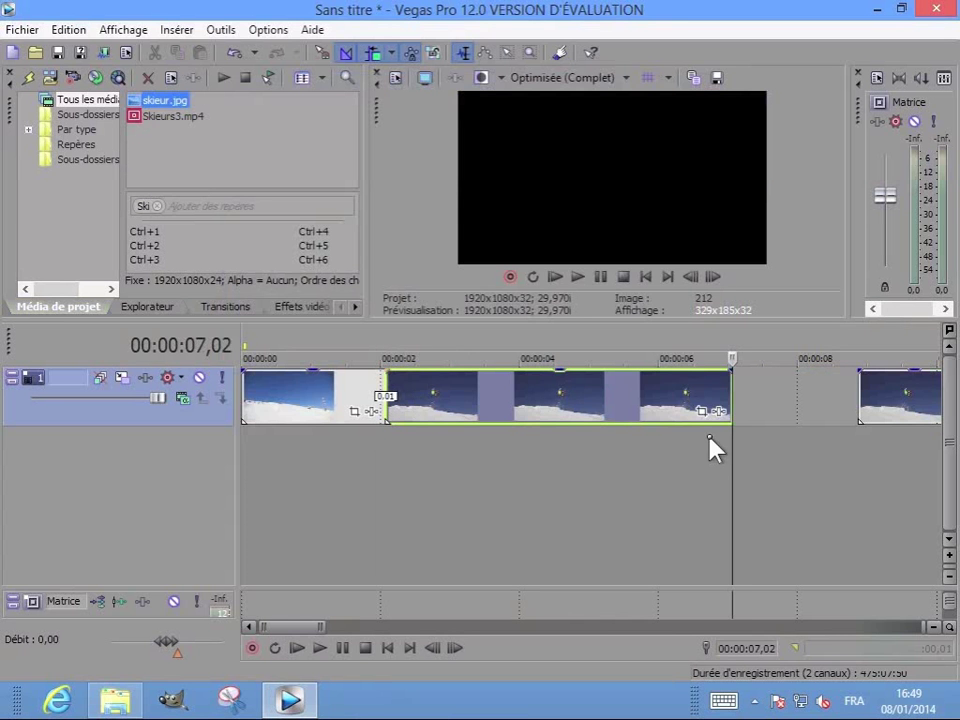
drag(733, 395, 506, 393)
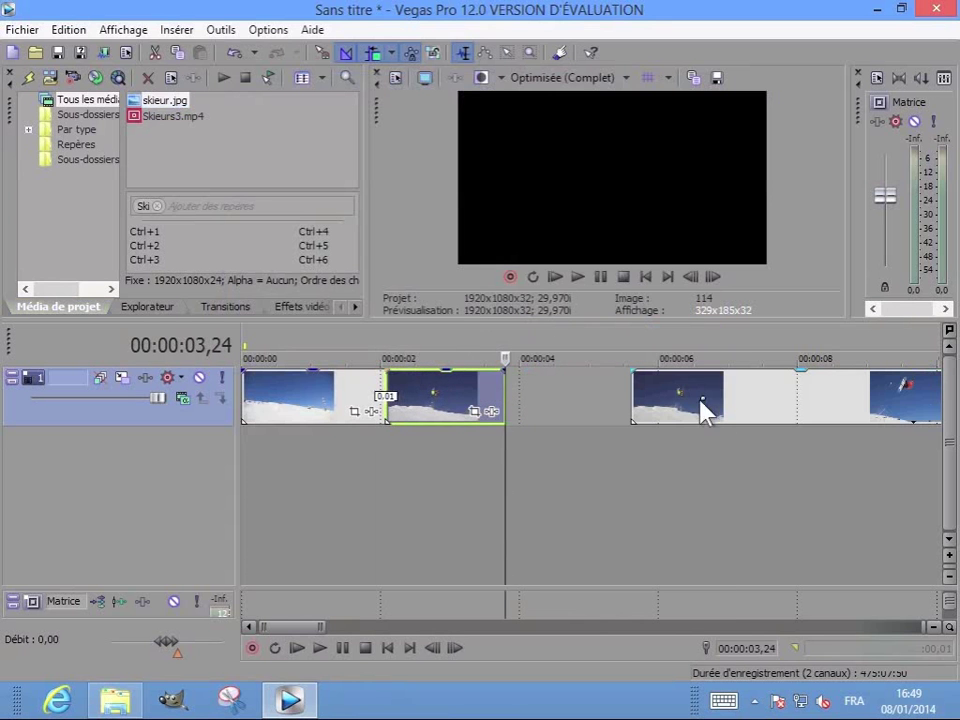
drag(703, 407, 578, 408)
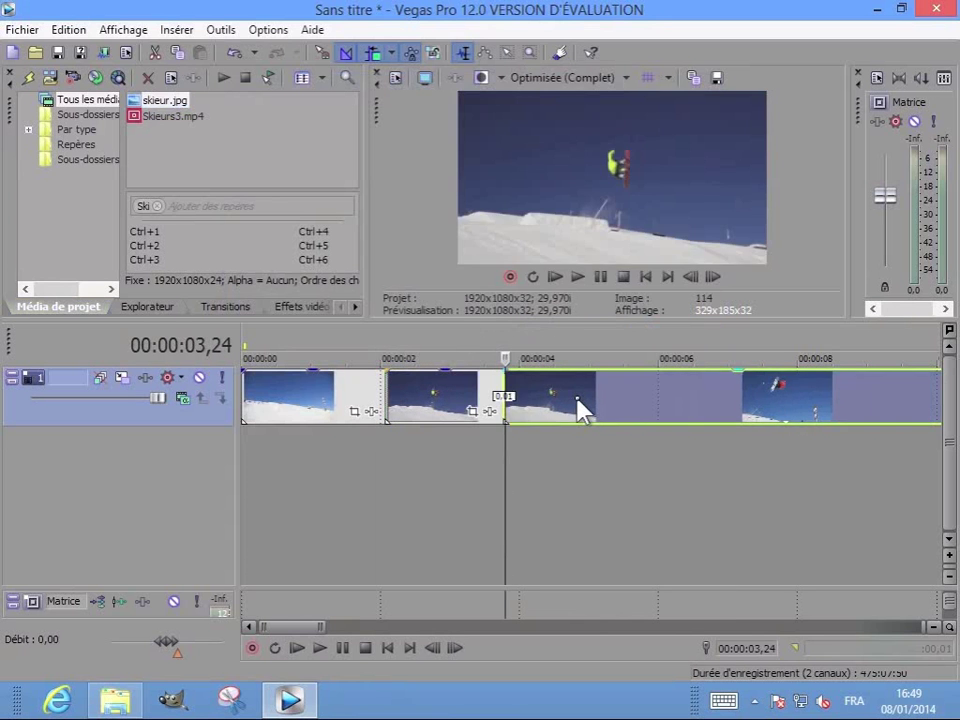
- Shorten the still image to end at about 3.2 seconds, adjoining the following clip, and play the freeze-frame sequence from 00:00:01,04
drag(475, 386, 465, 385)
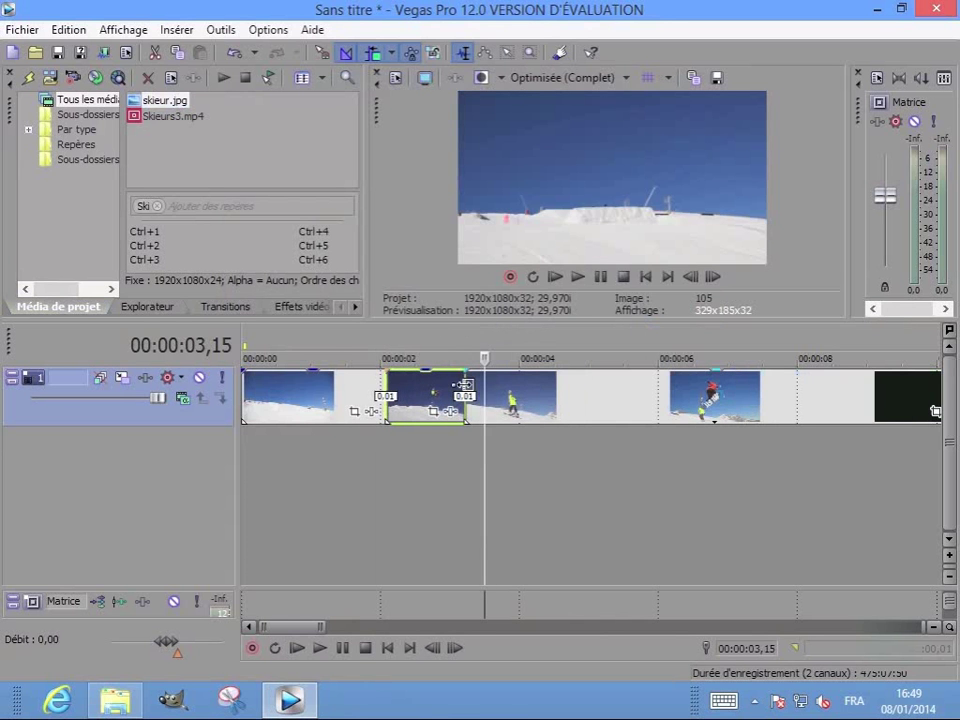
click(321, 348)
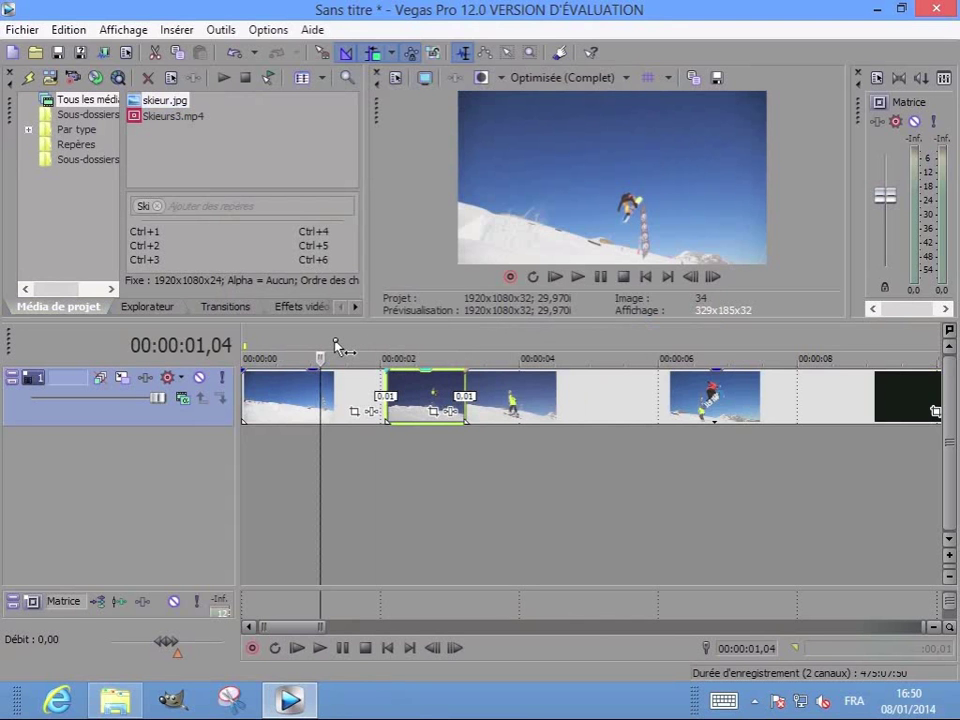
click(578, 278)
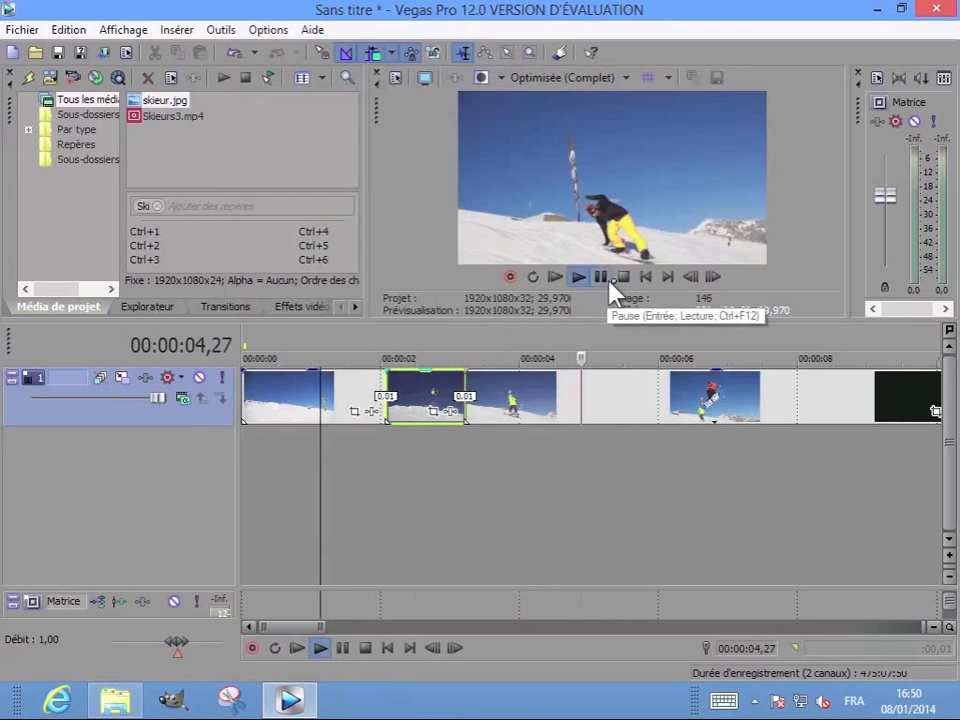
click(622, 279)
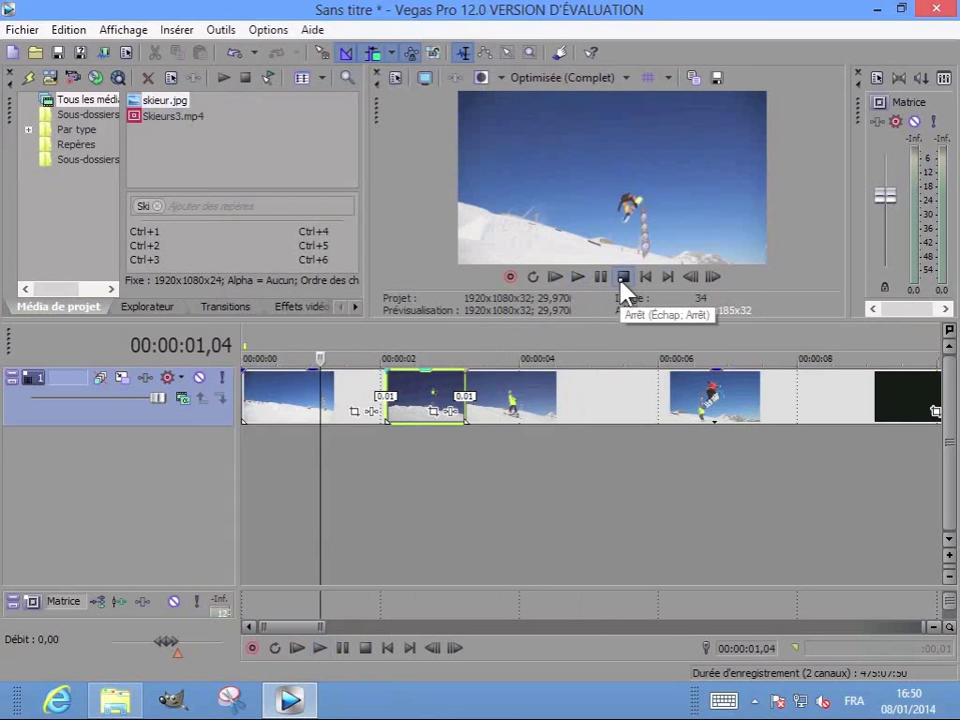